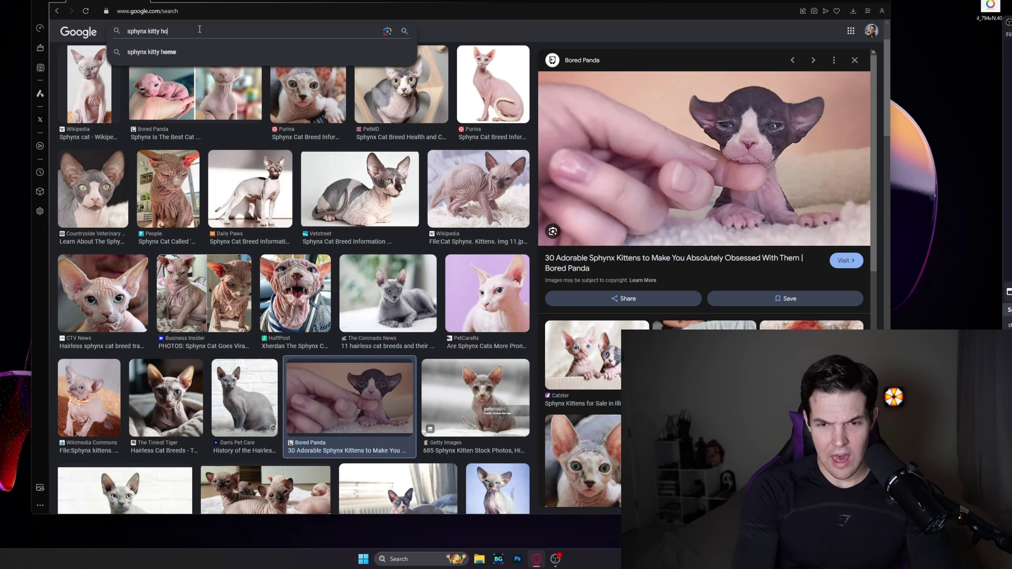
{"action": "type", "text": "much"}
Step: Submit the sphynx cat price search to get the $4000 to $10,000 answer
{"action": "key", "text": "Return"}
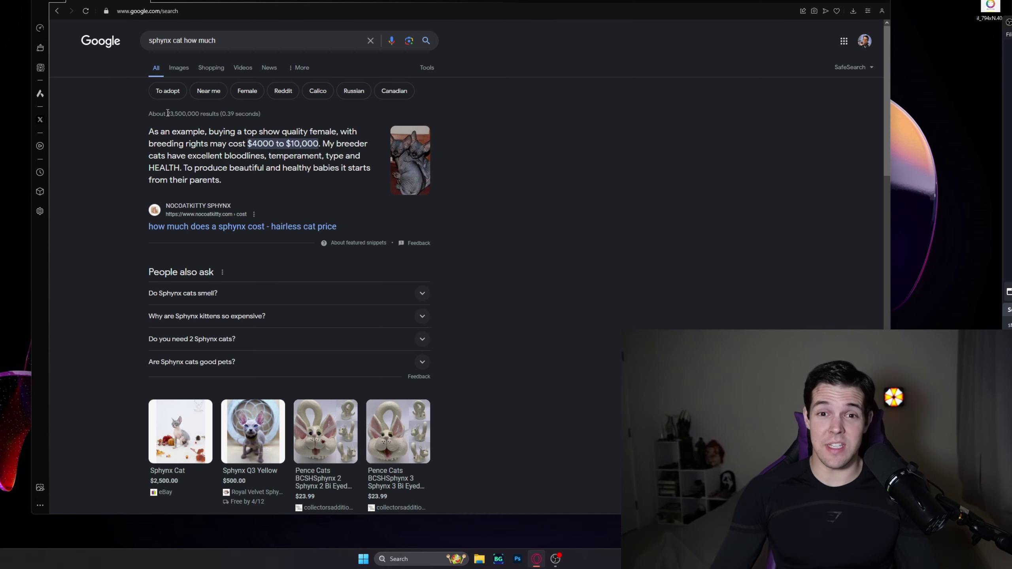
Step: Switch to image results and preview the DeviantArt photo, then the blue-eyed Micoope sphynx
{"action": "left_click", "coordinate": [179, 68]}
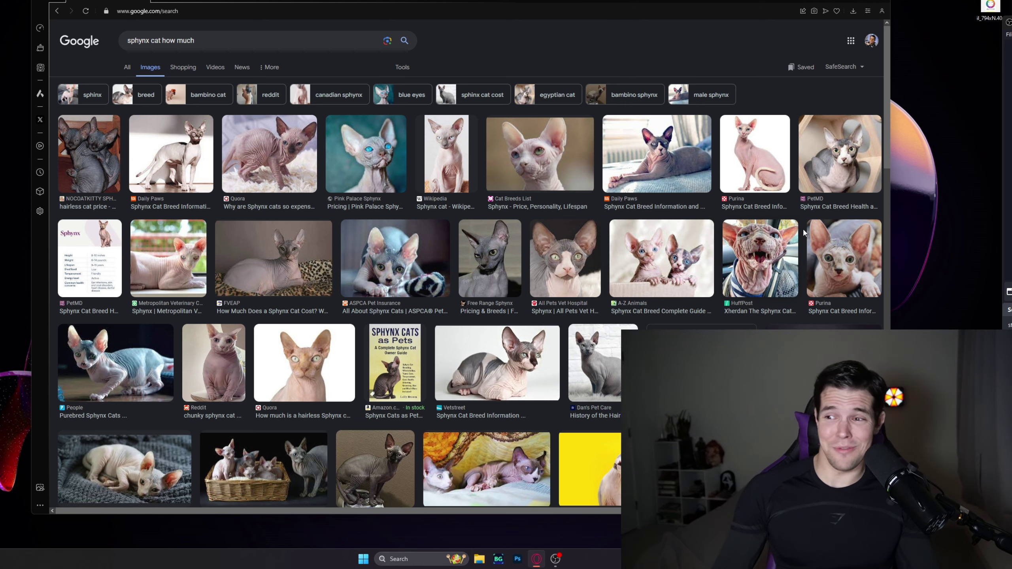
{"action": "left_click", "coordinate": [673, 363]}
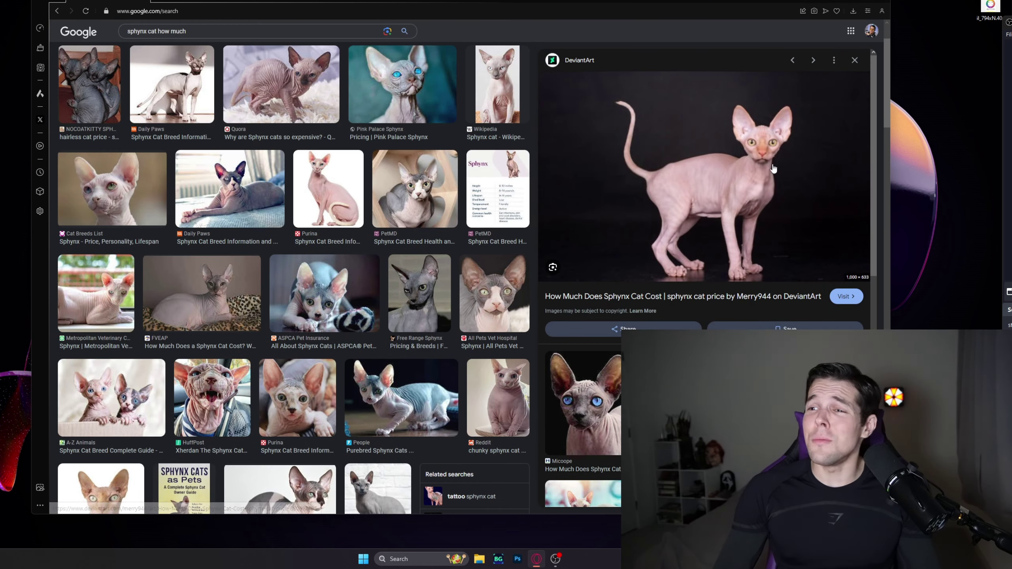
{"action": "left_click", "coordinate": [582, 403]}
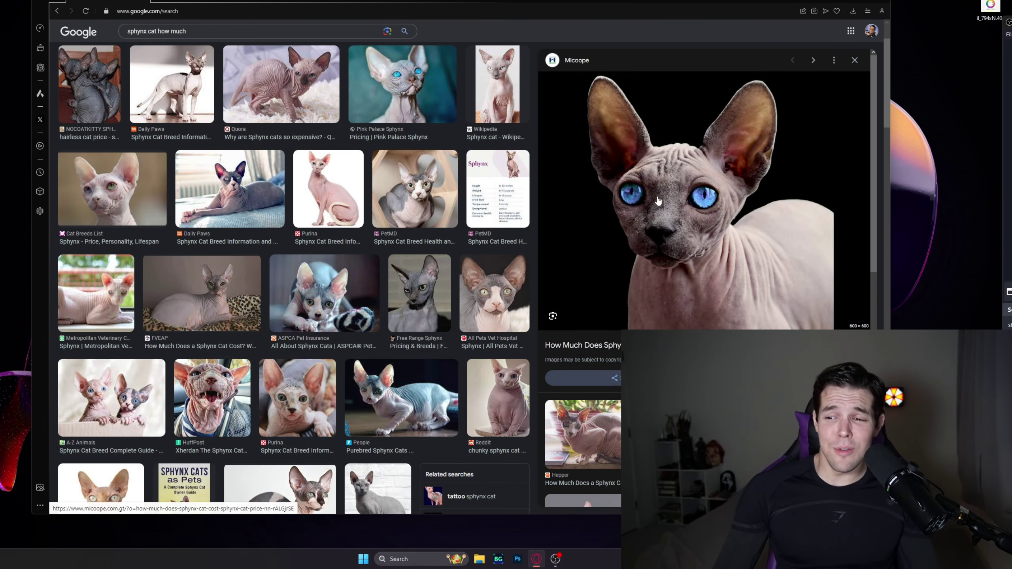